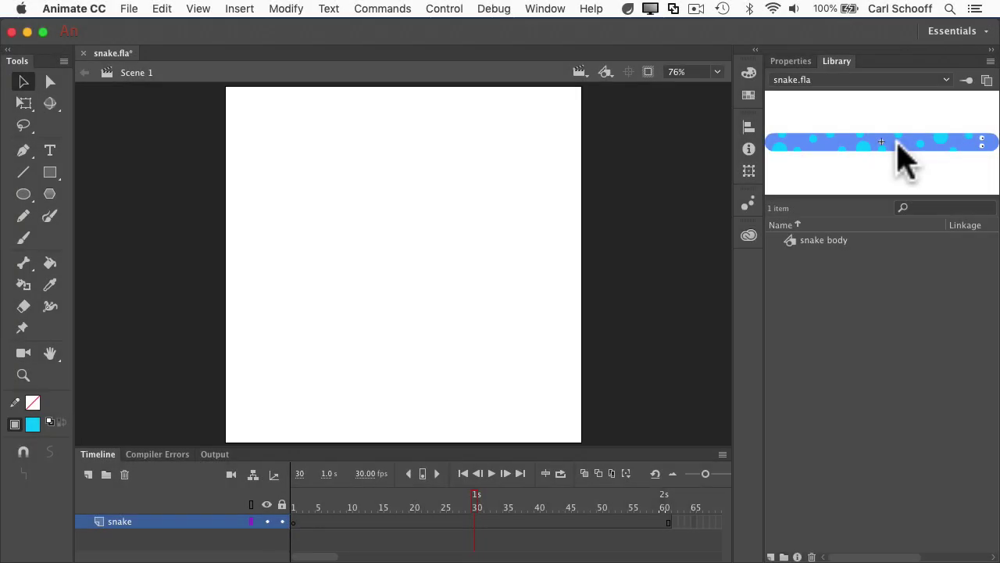
Step: Drag the snake body symbol onto the stage and reposition it to X 300.05, Y 311.95
drag(904, 144, 414, 238)
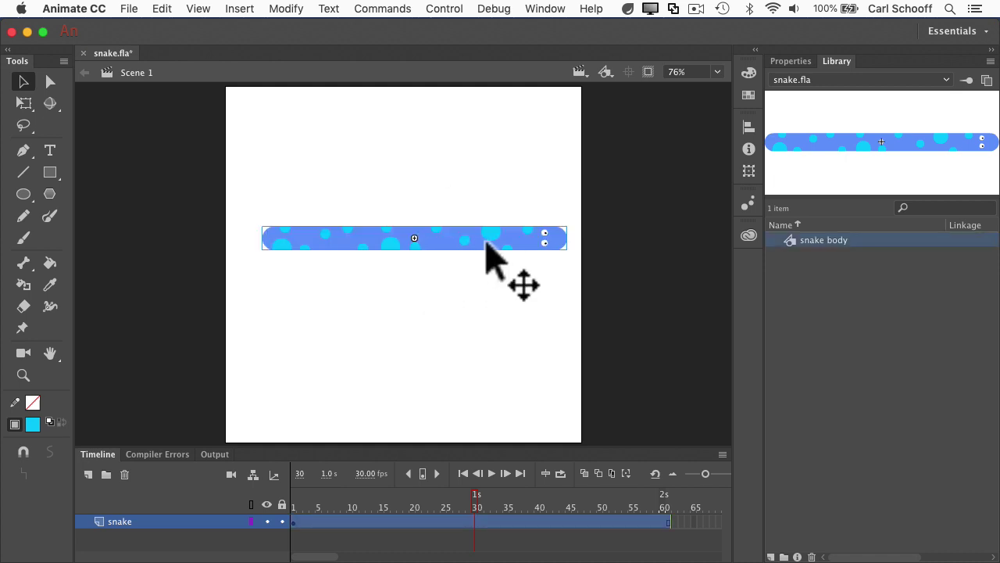
click(787, 61)
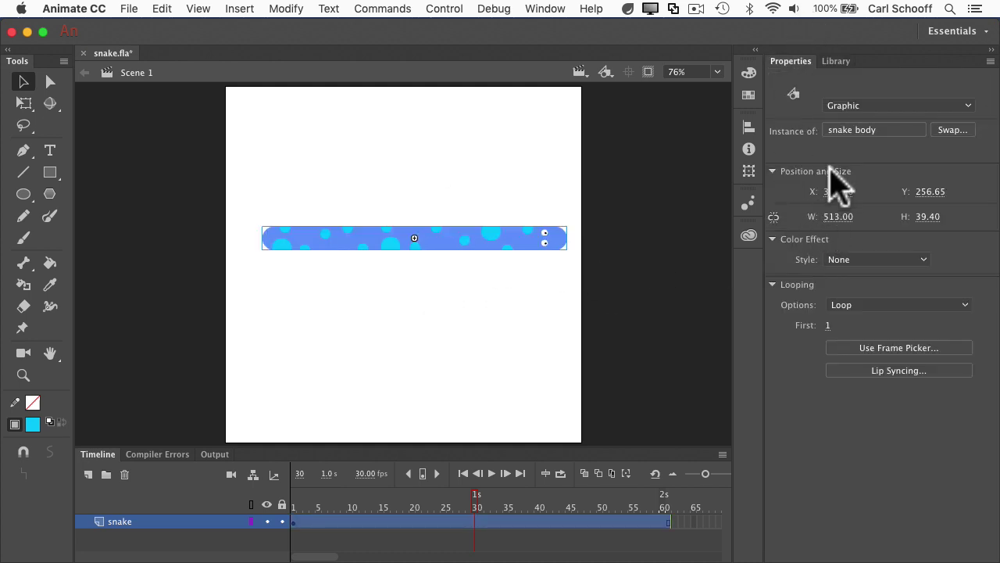
drag(464, 231, 453, 264)
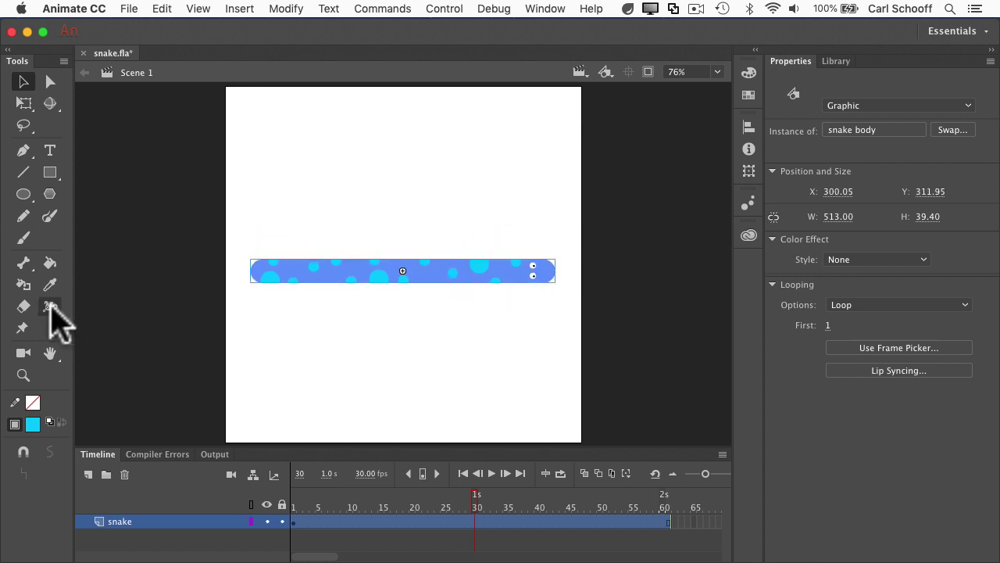
click(24, 329)
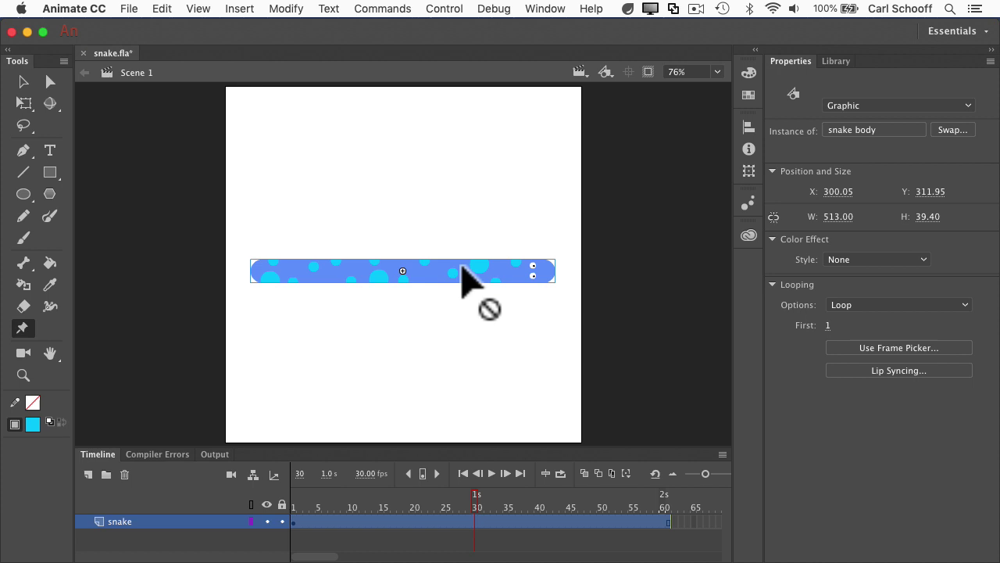
Step: Break the snake instance apart with Cmd+B and add warp pins at its tail, middle and head
key(super+b)
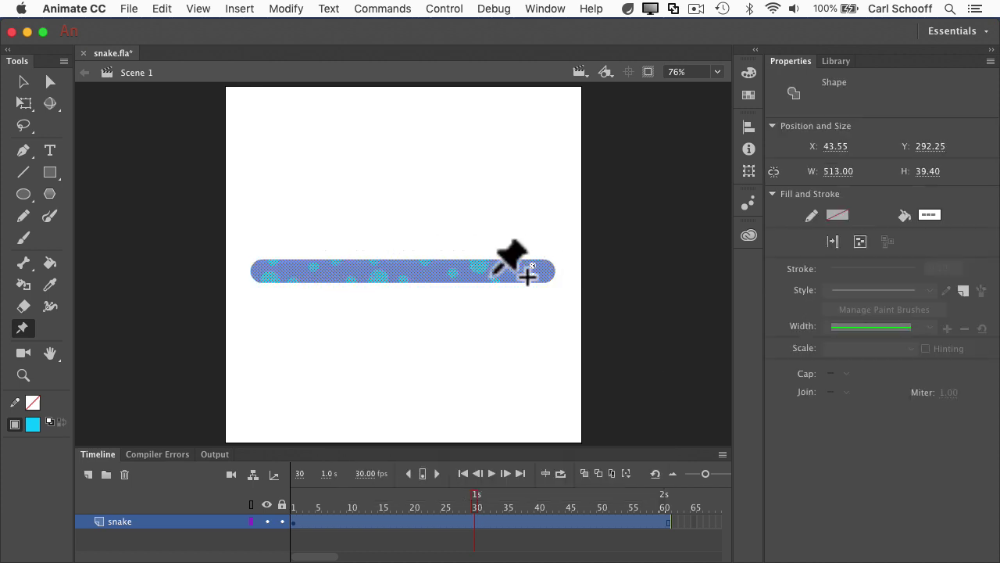
click(289, 272)
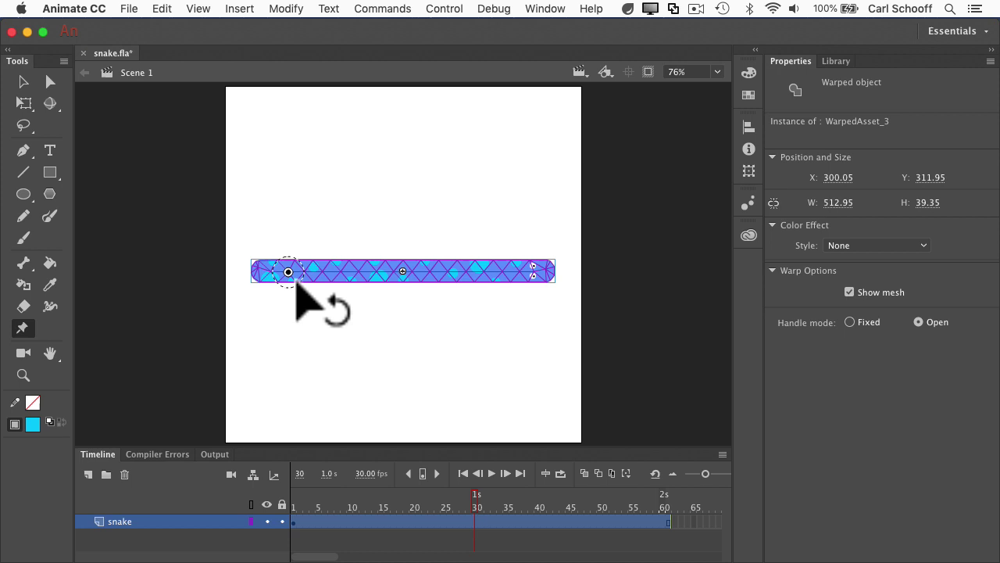
click(402, 271)
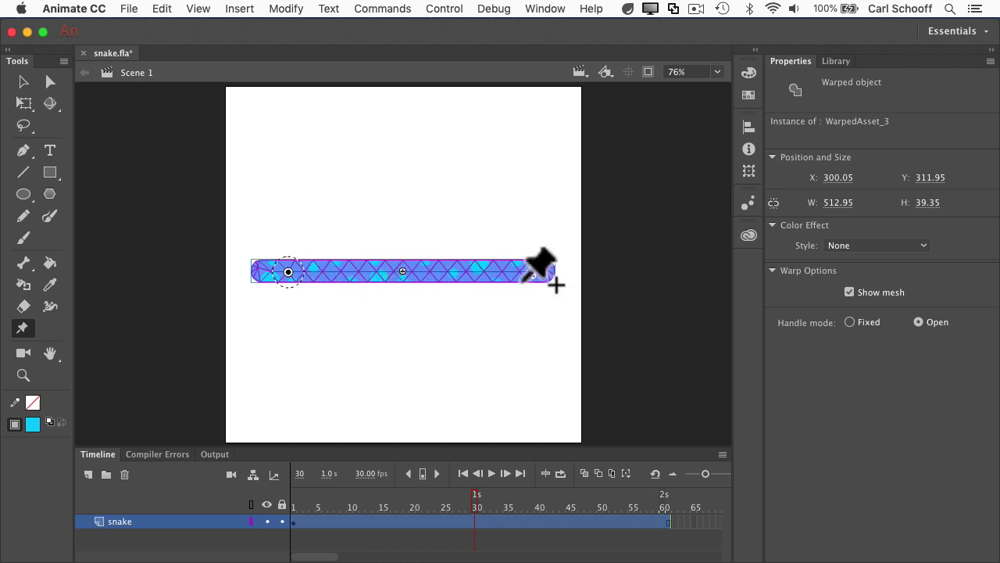
click(402, 271)
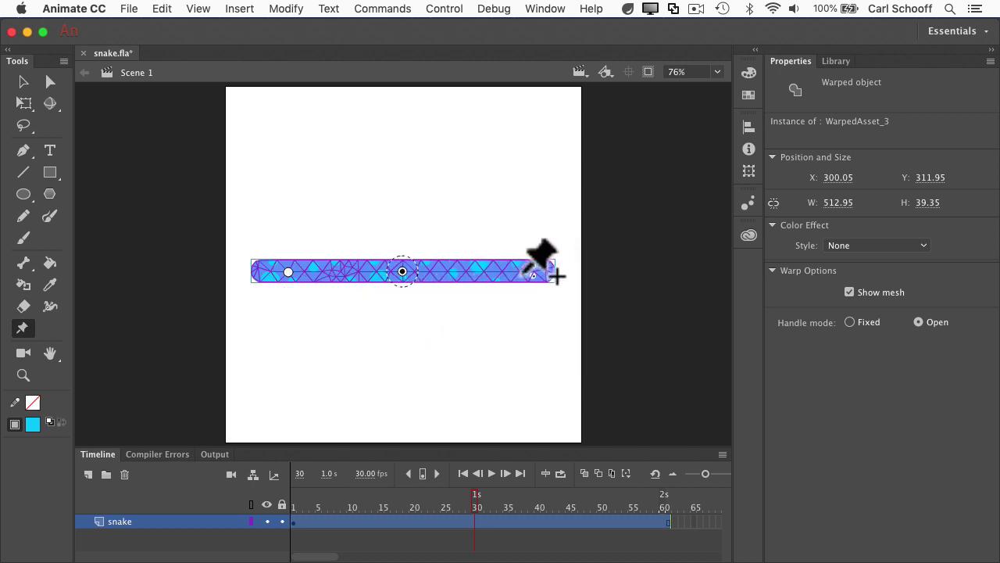
click(521, 272)
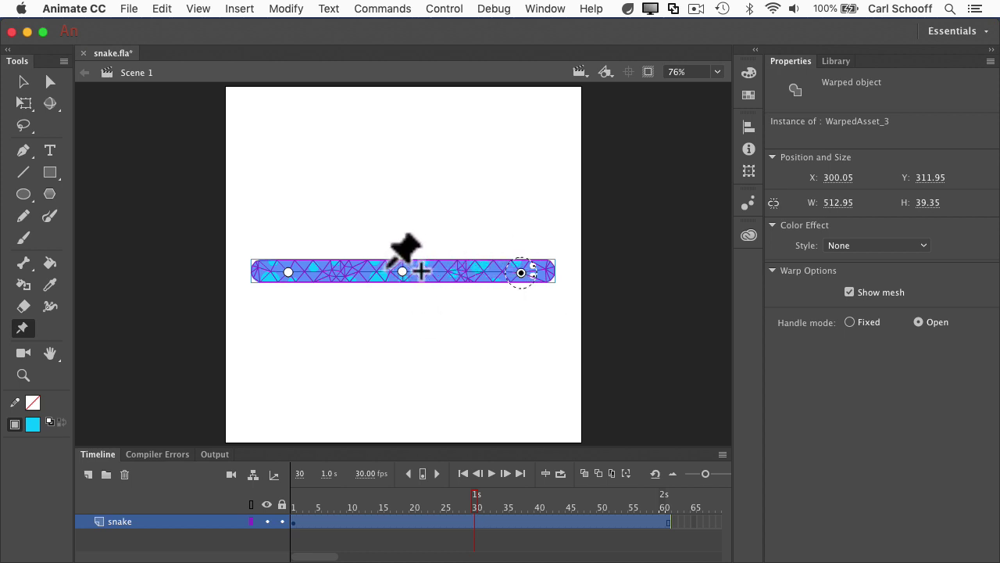
Step: Rotate the tail, head and middle warp pins to bend the snake into a 493.65 × 141.45 S-curve
click(289, 272)
drag(293, 287, 289, 283)
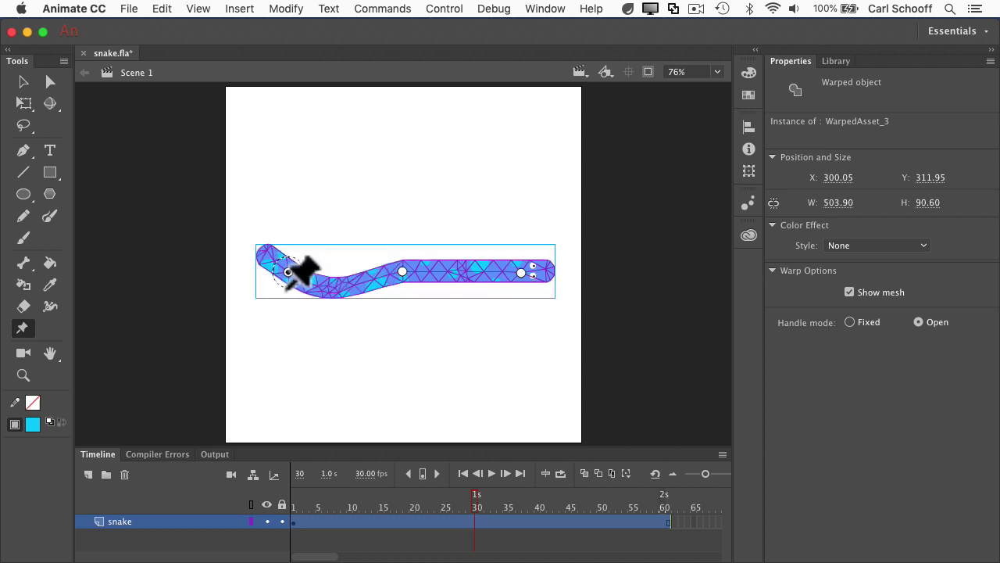
click(521, 273)
drag(529, 279, 524, 296)
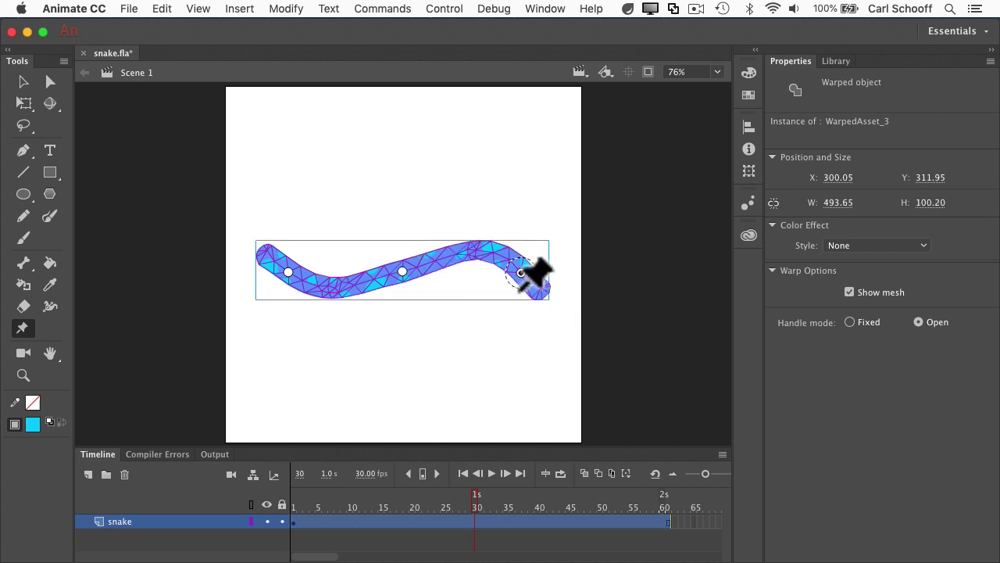
click(402, 272)
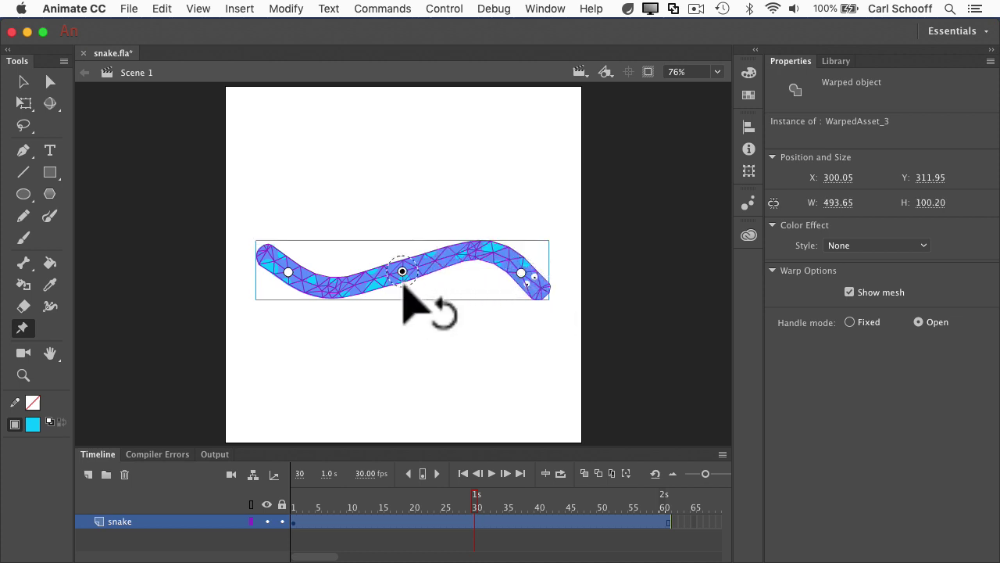
drag(402, 290, 418, 293)
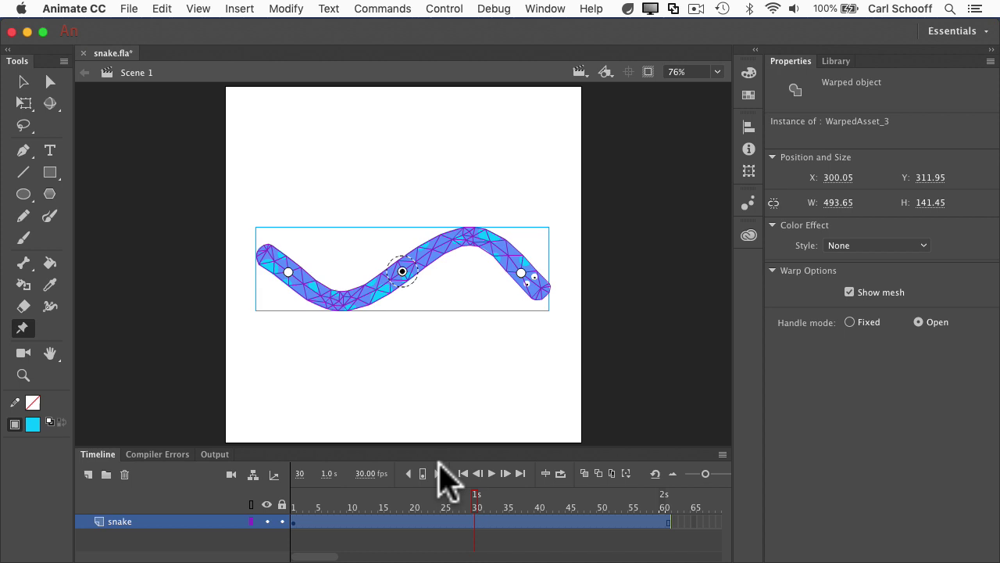
Step: Insert keyframes at frames 15 and 30 on the snake layer, then return to frame 15
click(382, 522)
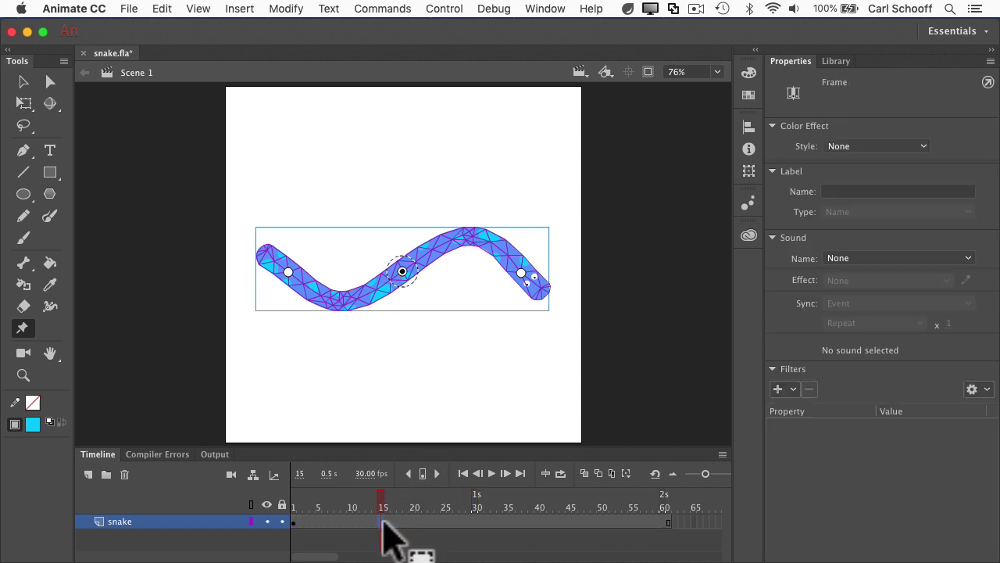
key(F6)
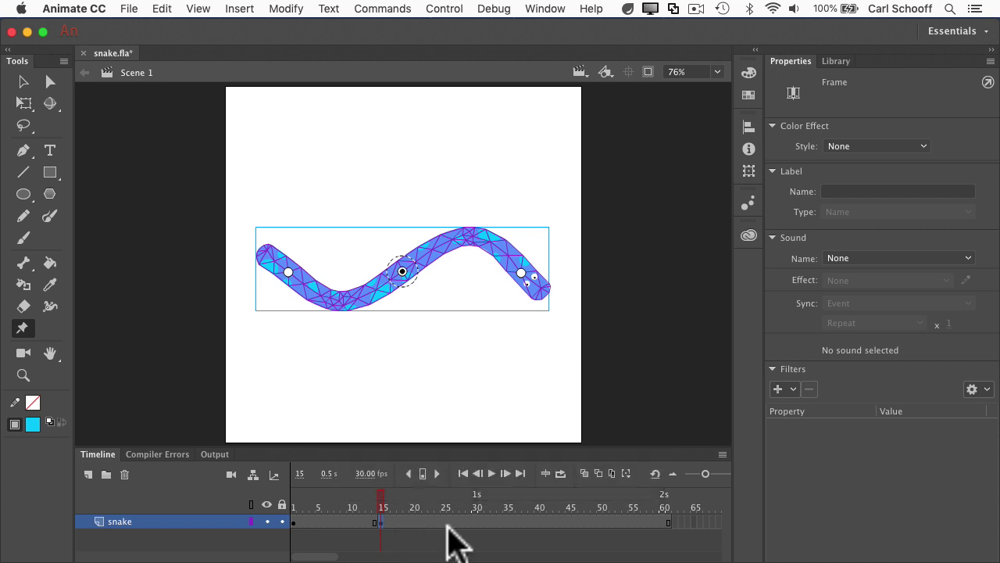
click(476, 521)
key(F6)
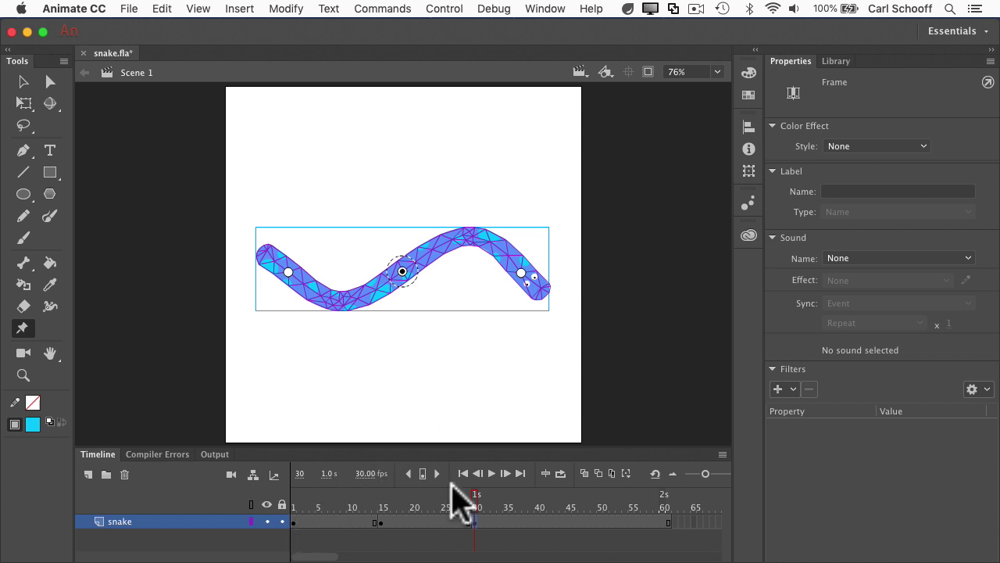
click(382, 523)
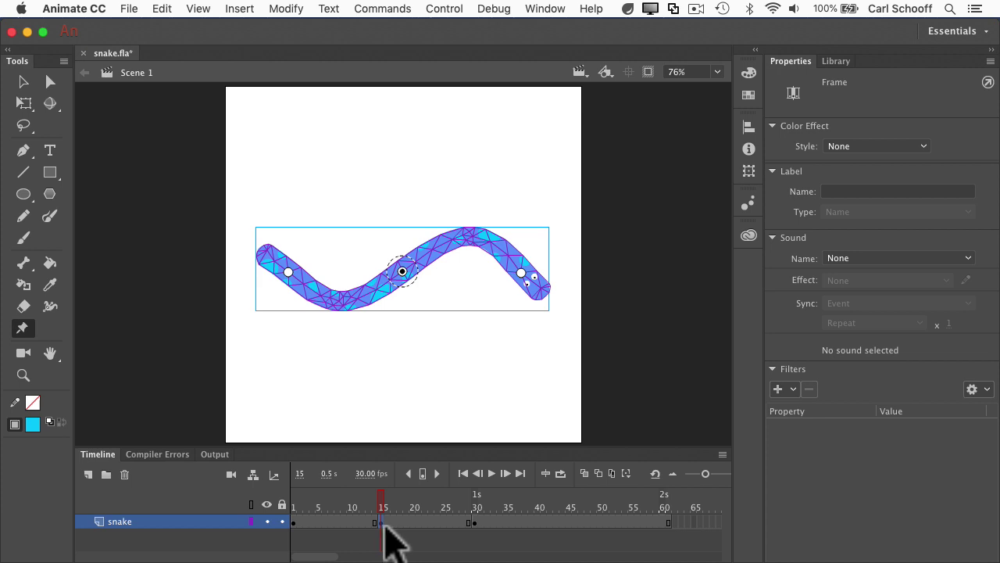
Step: Rotate the three warp pins at frame 15 into a reversed 500 × 138.75 wave, then keyframe frame 30
click(289, 272)
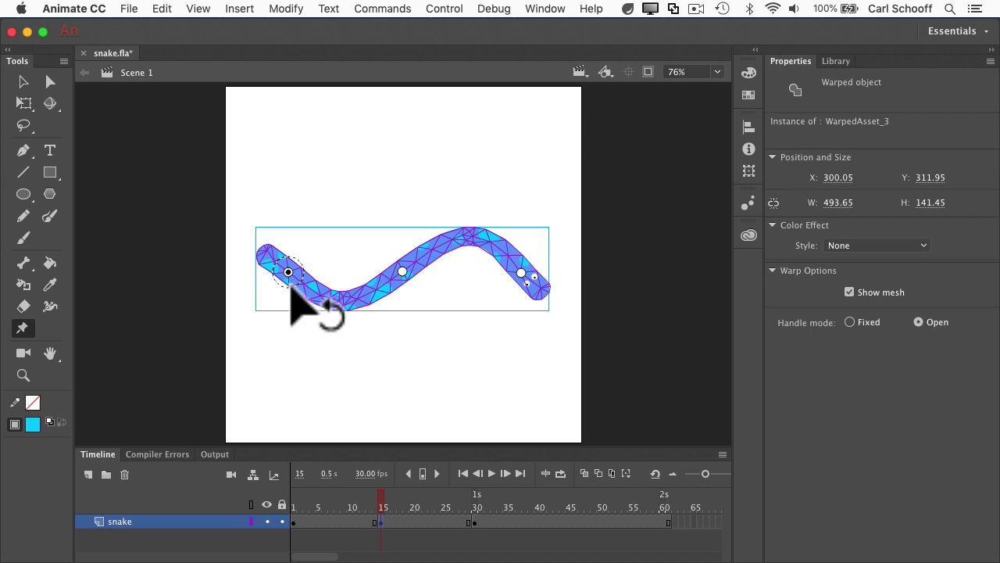
drag(291, 286, 313, 297)
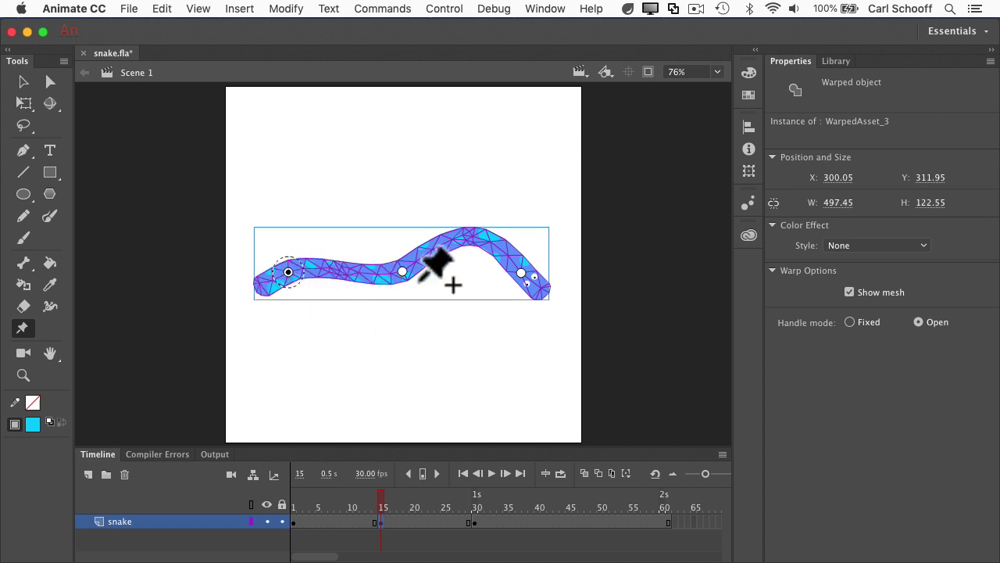
click(521, 274)
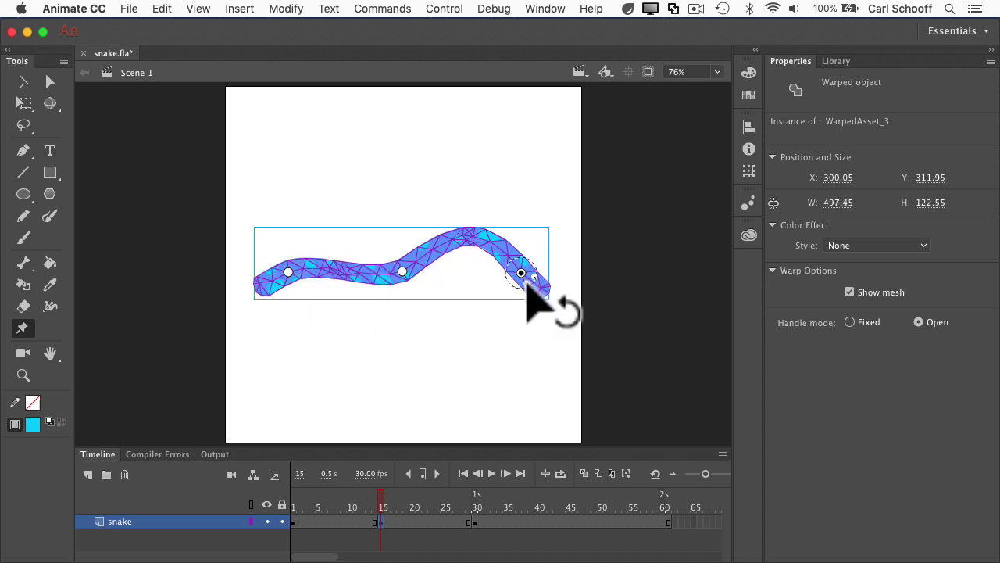
drag(527, 283, 537, 273)
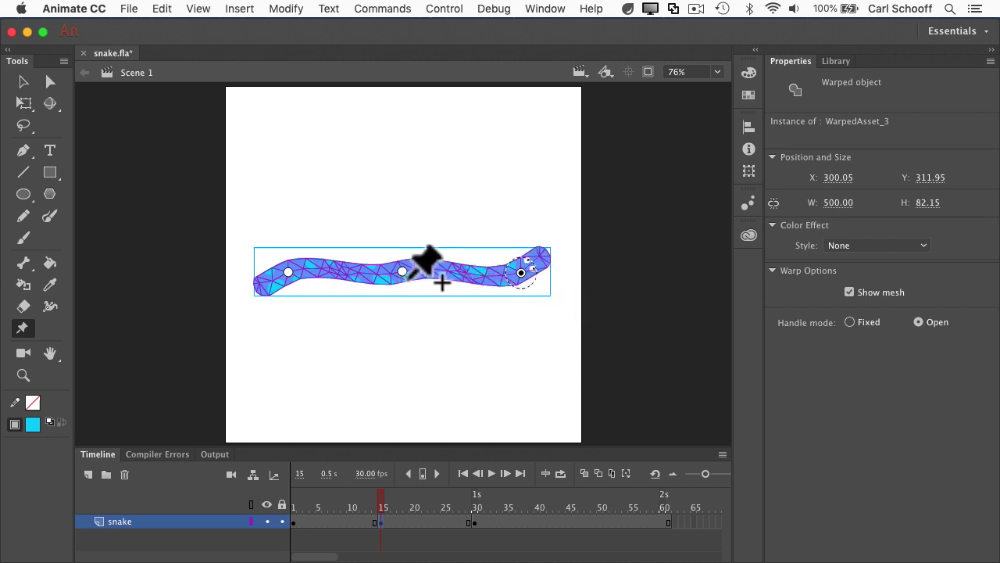
click(403, 272)
drag(408, 284, 389, 298)
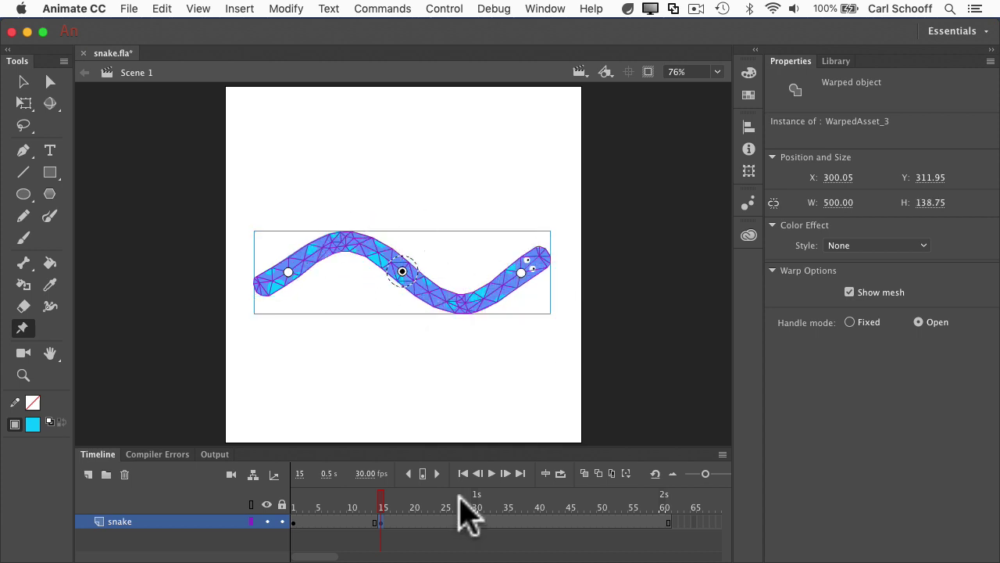
drag(305, 516, 467, 523)
key(F6)
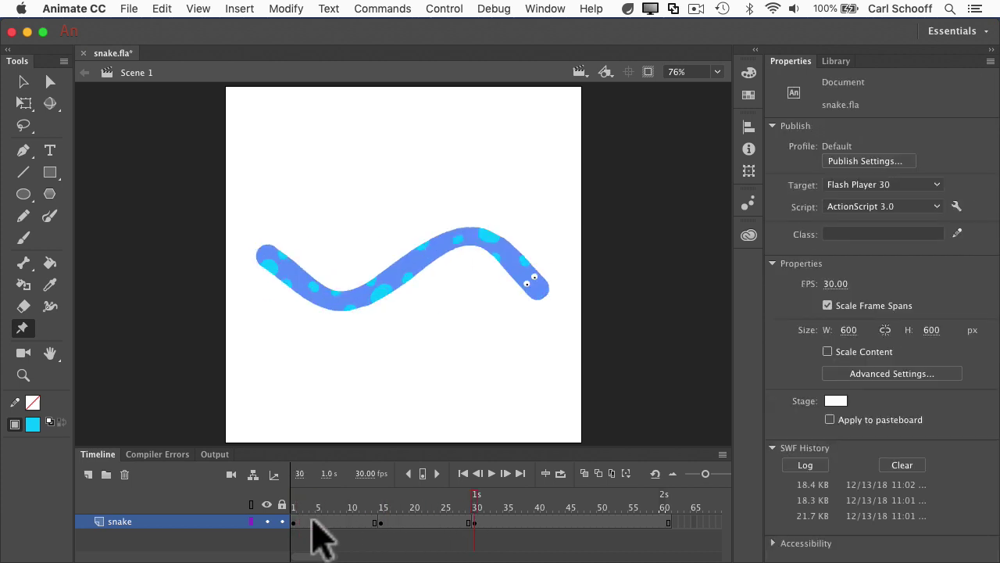
Step: Add classic tweens over frames 1–15 and 15–30, then scrub frames 1–30 to preview the wiggle
right_click(312, 522)
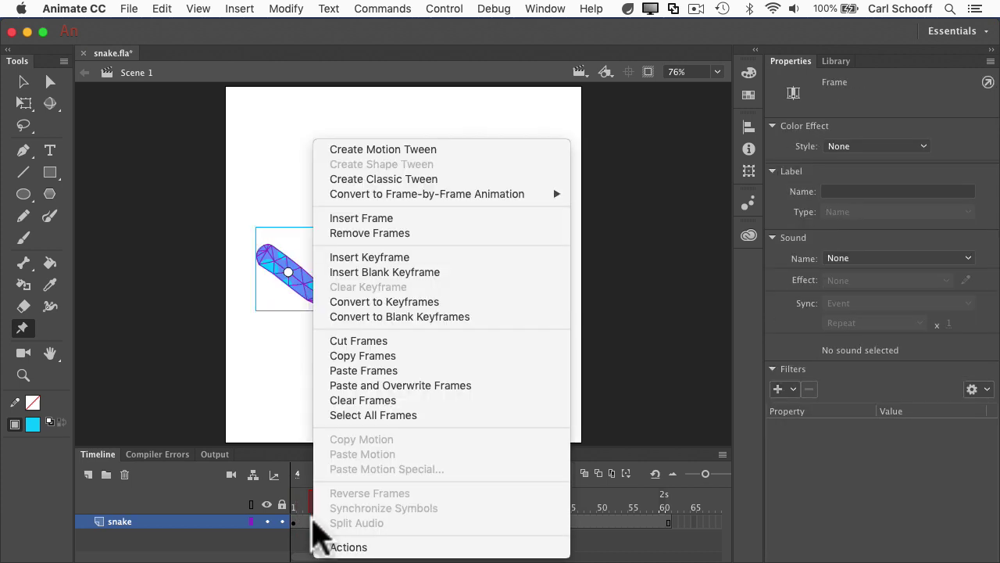
click(452, 179)
right_click(417, 522)
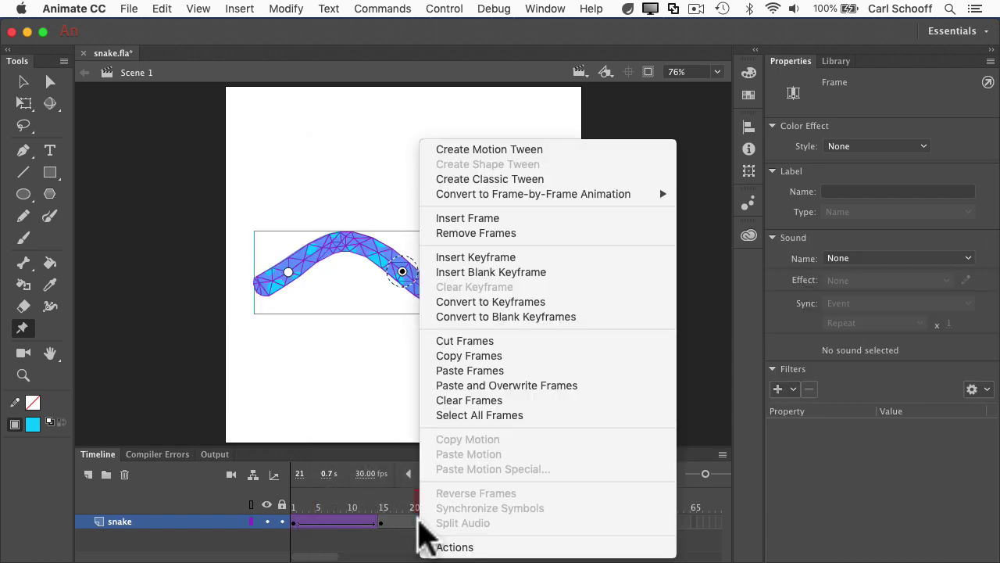
click(461, 179)
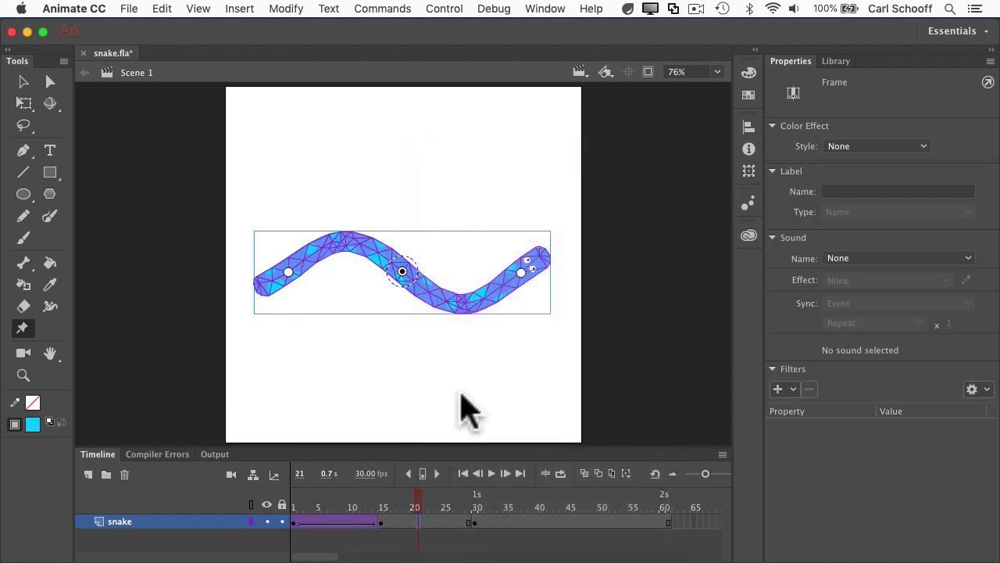
drag(418, 504, 262, 512)
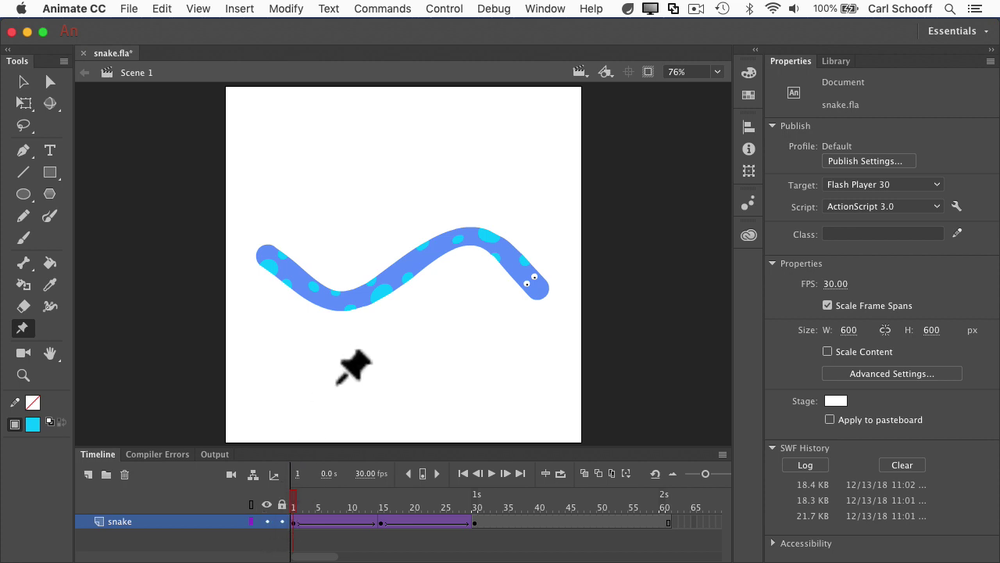
drag(296, 499, 294, 522)
Step: Cut the snake's frames 1–30 and clear the leftover keyframe at frame 31 with Shift+F6
right_click(295, 522)
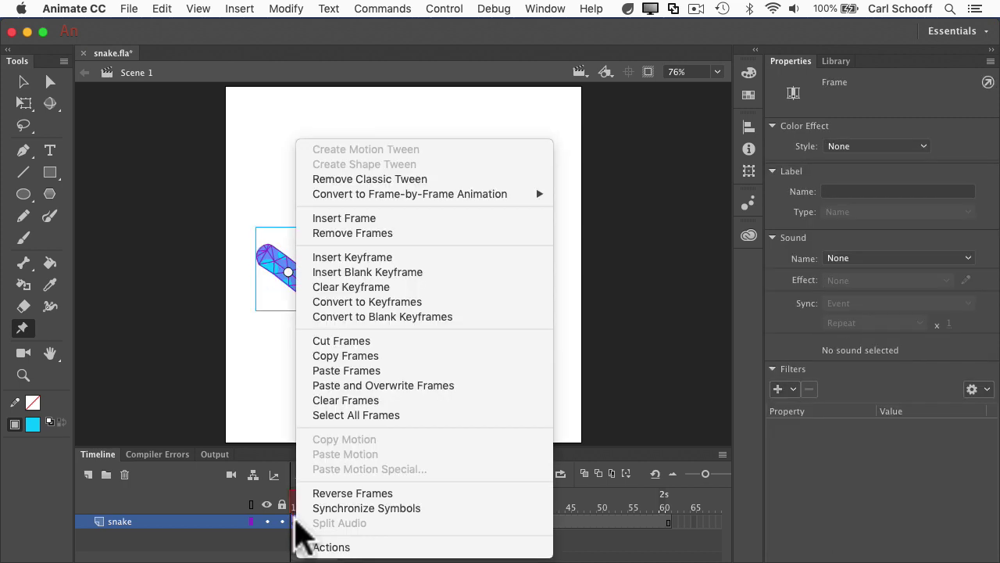
click(341, 341)
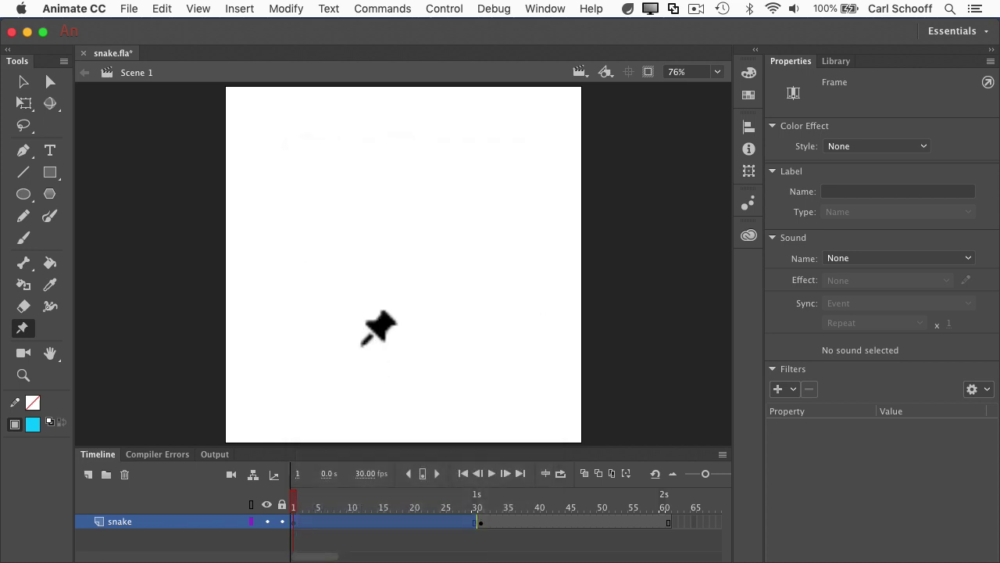
click(480, 522)
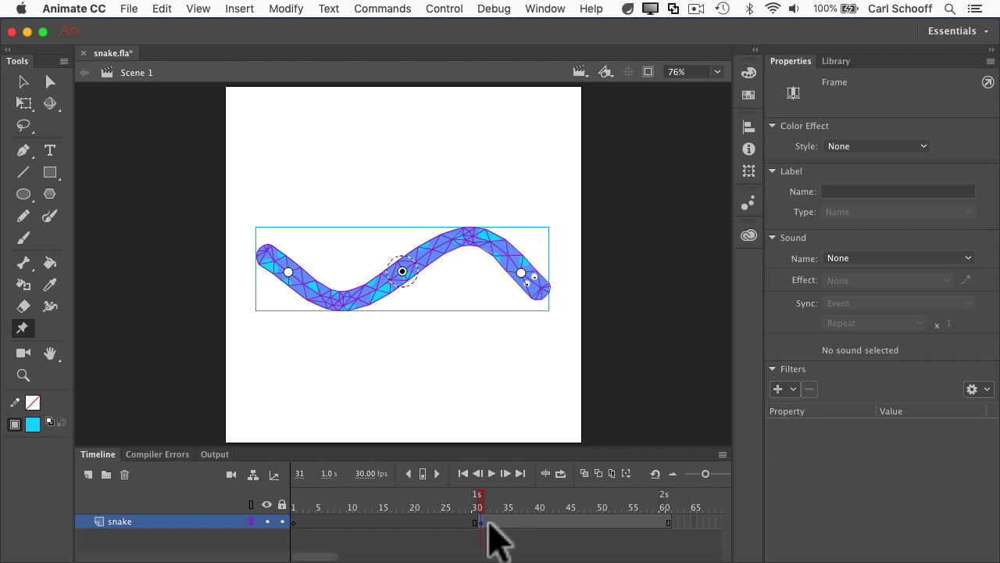
key(shift)
key(shift+F6)
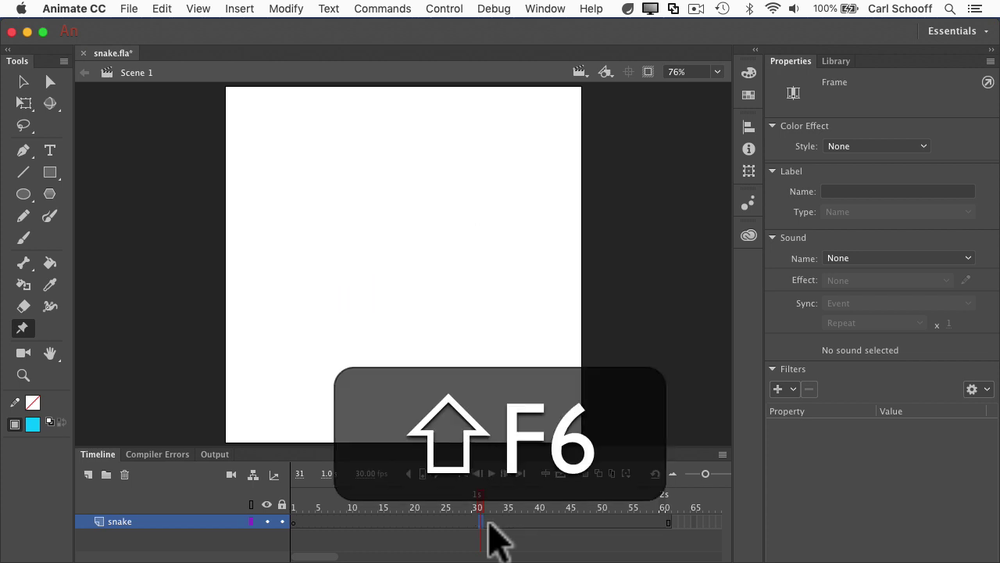
Step: Create a new graphic symbol 'snake animation' and paste the cut frames into its frame 1
click(239, 9)
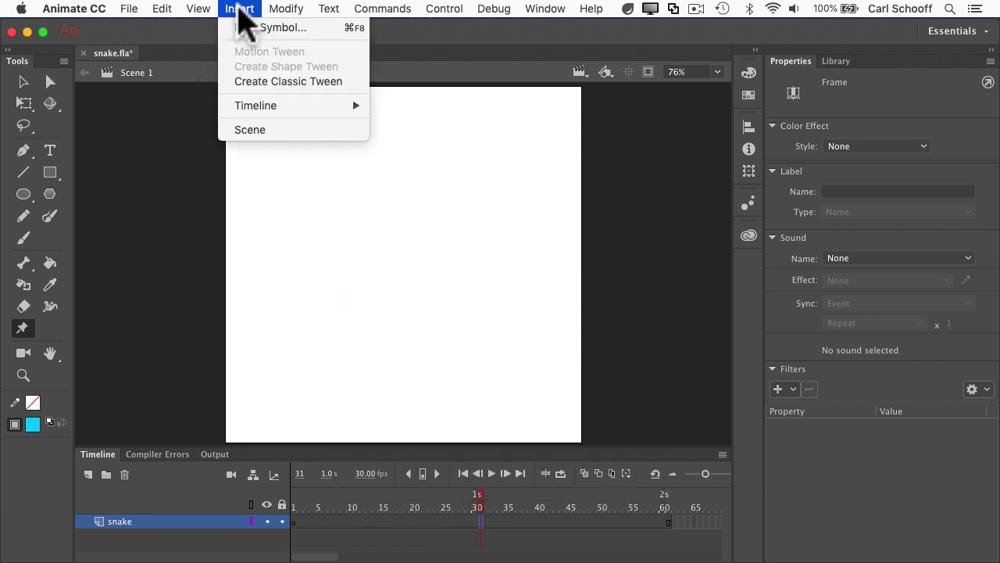
click(244, 27)
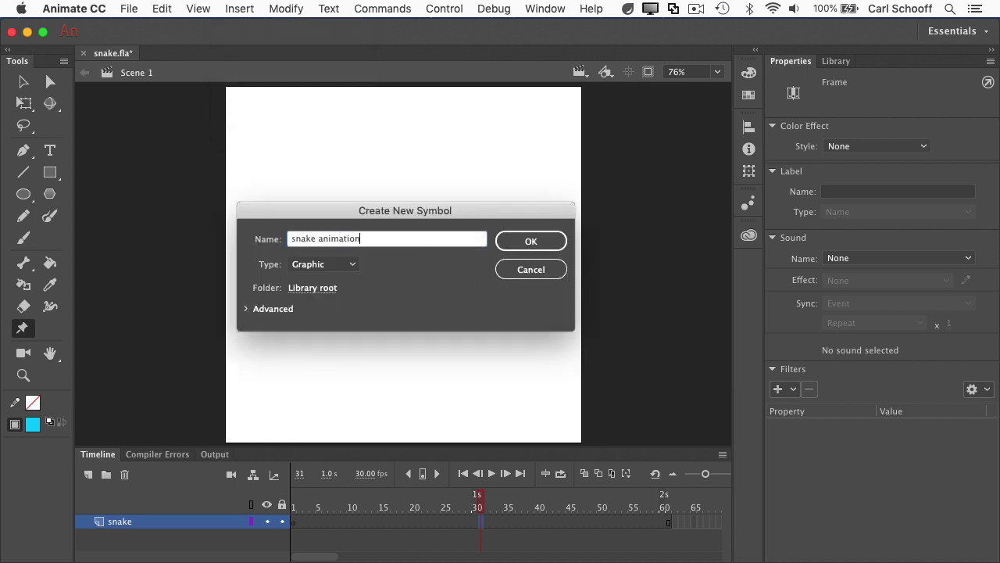
key(Return)
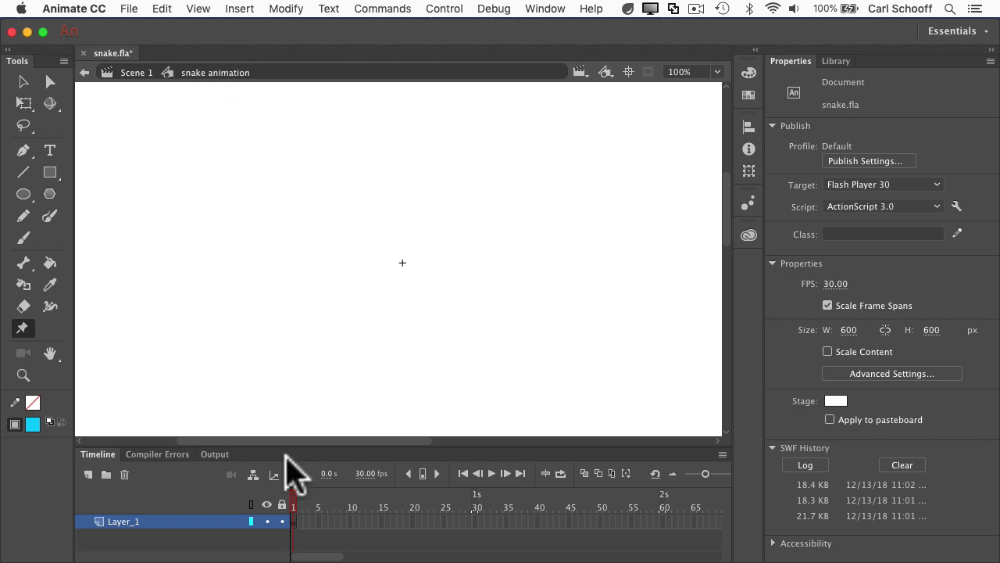
right_click(295, 521)
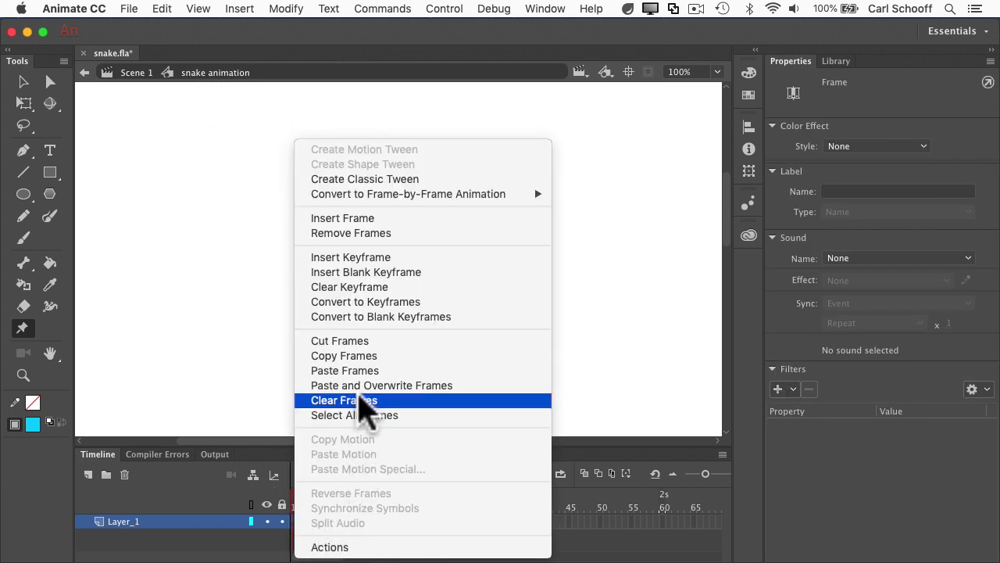
click(361, 371)
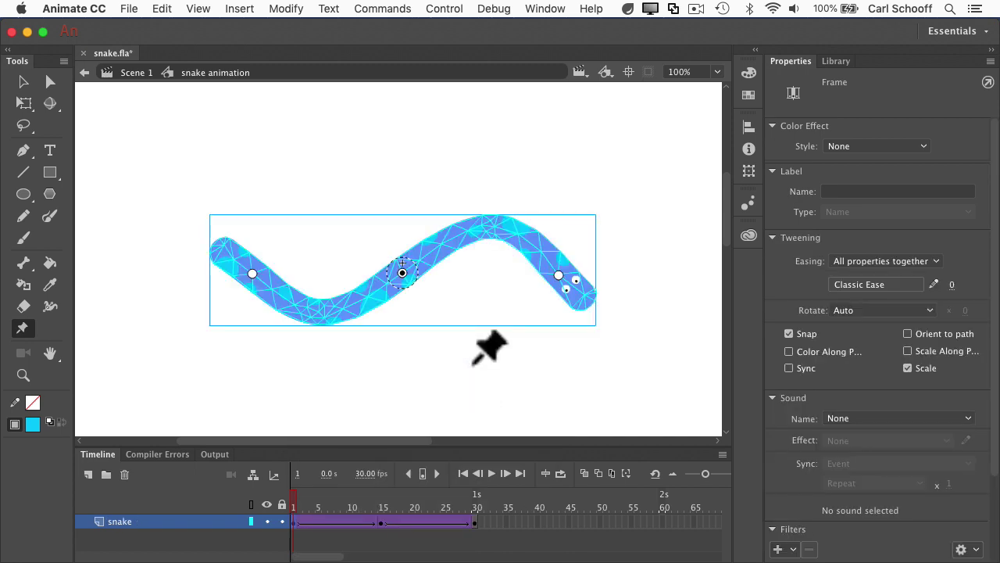
Step: Back in Scene 1, place the snake animation symbol from the Library on the left pasteboard
click(135, 73)
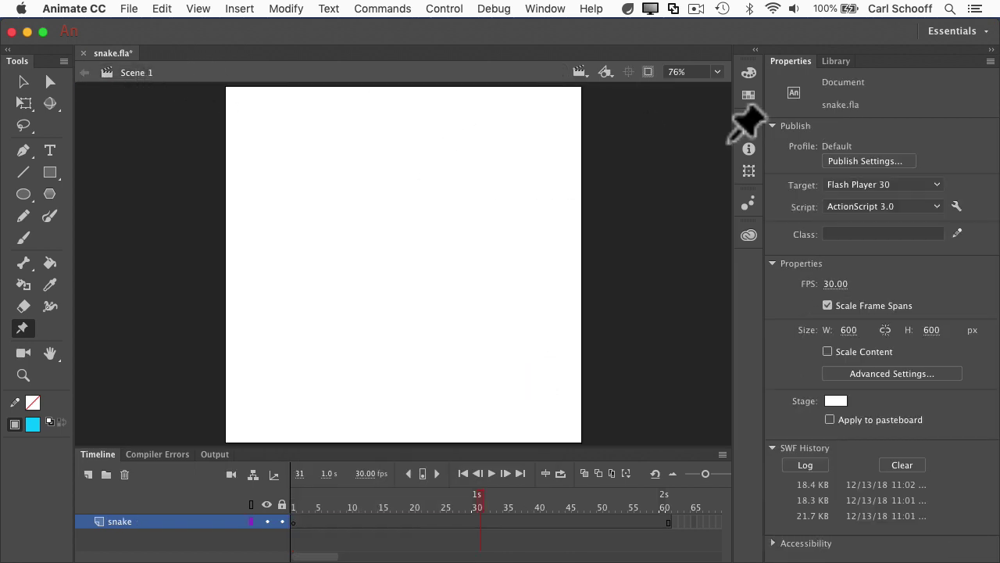
click(839, 62)
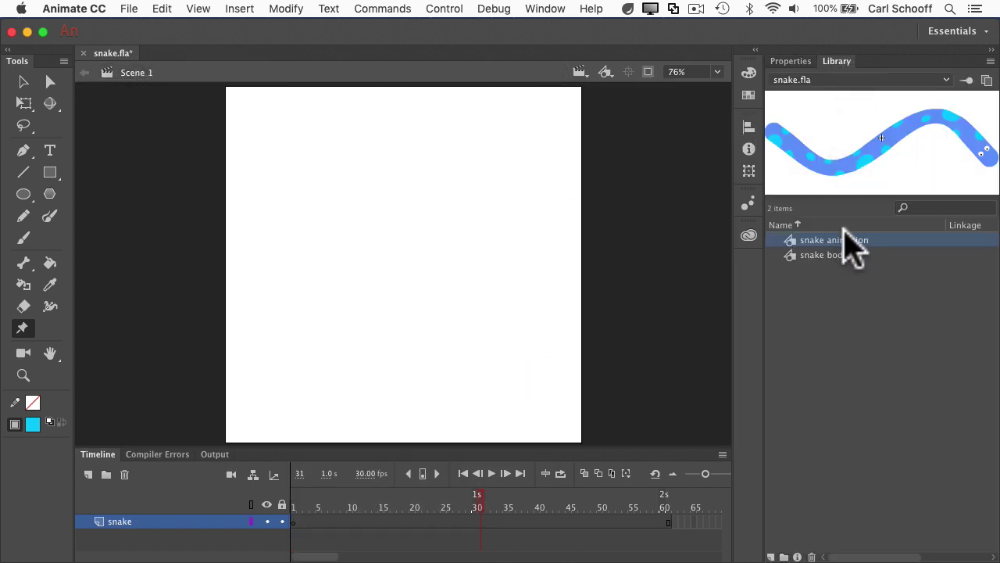
drag(904, 161, 107, 257)
key(v)
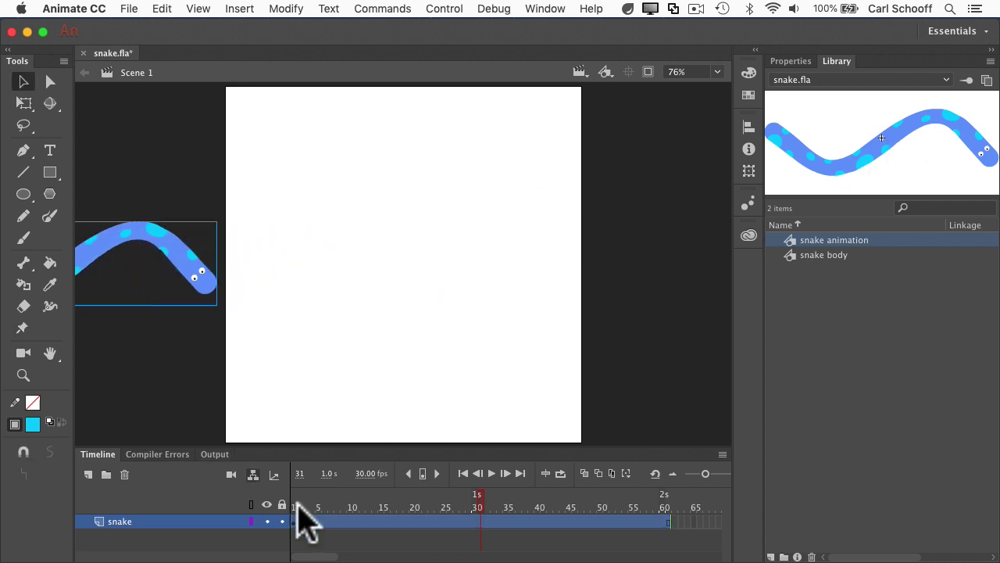
Step: Keyframe frame 61 with the snake past the stage's right edge, classic-tween it, and test the movie
click(667, 521)
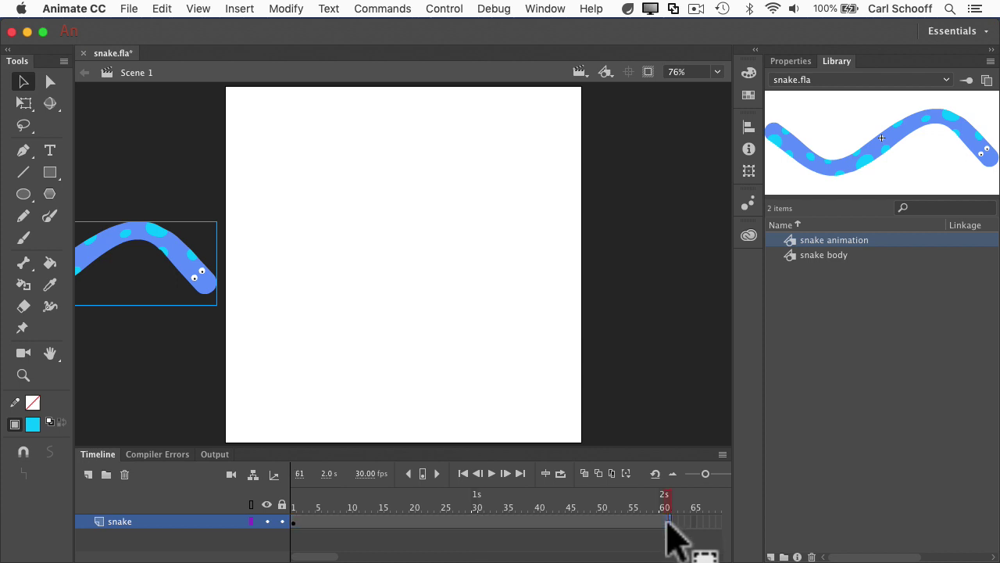
key(F6)
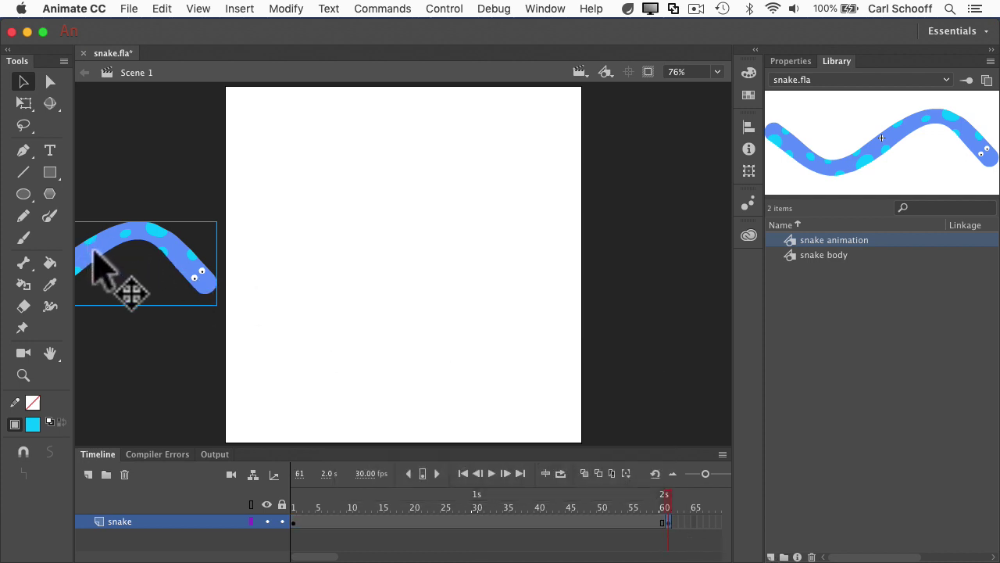
drag(93, 250, 762, 249)
right_click(360, 521)
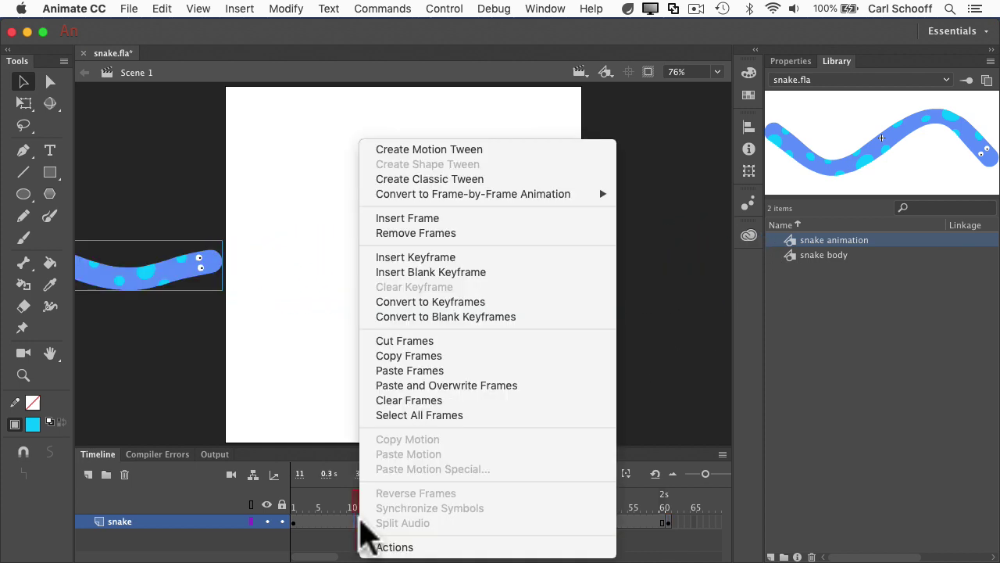
click(453, 179)
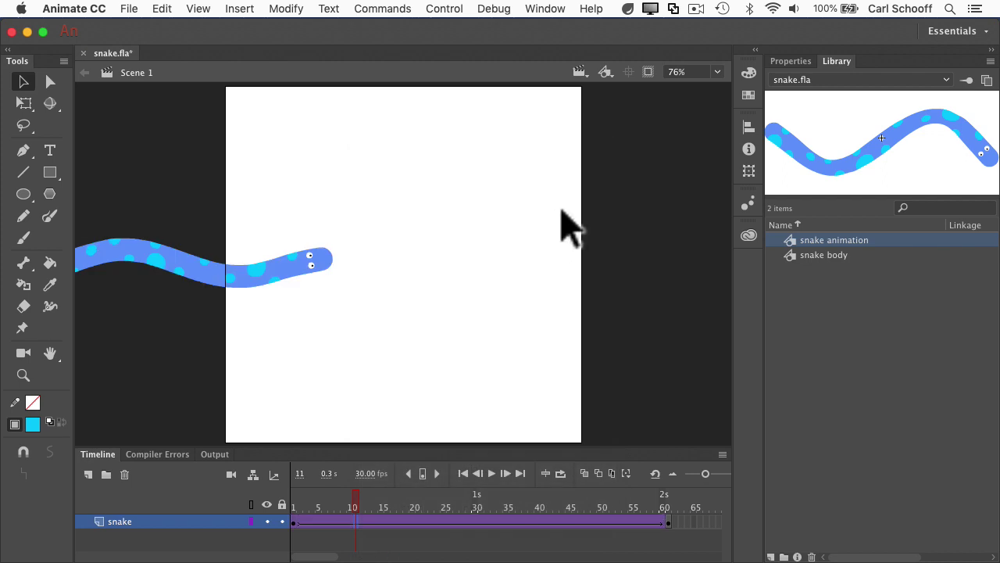
key(super+Return)
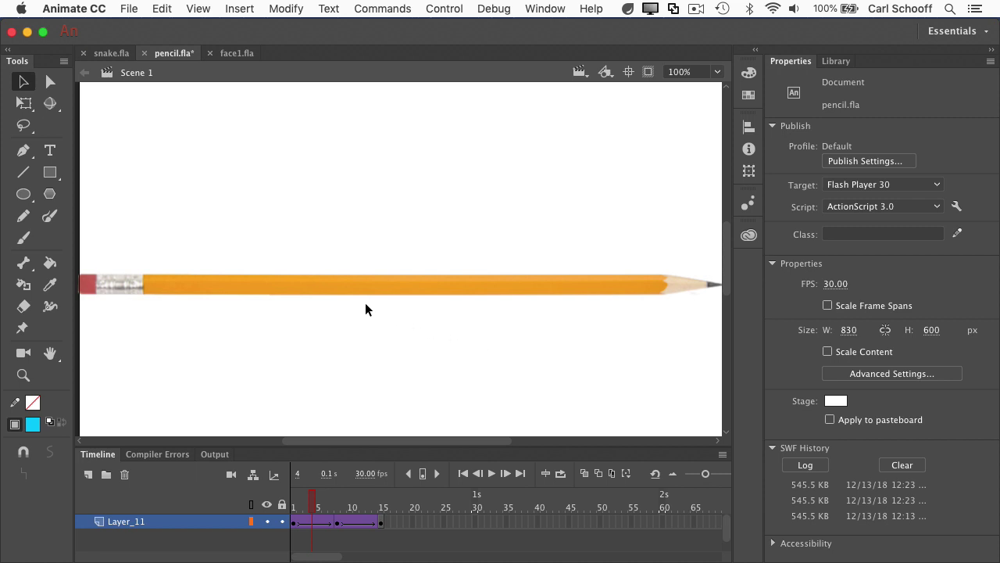
Step: Test the pencil.fla movie with Cmd+Return to play its bending pencil animation
key(super+Return)
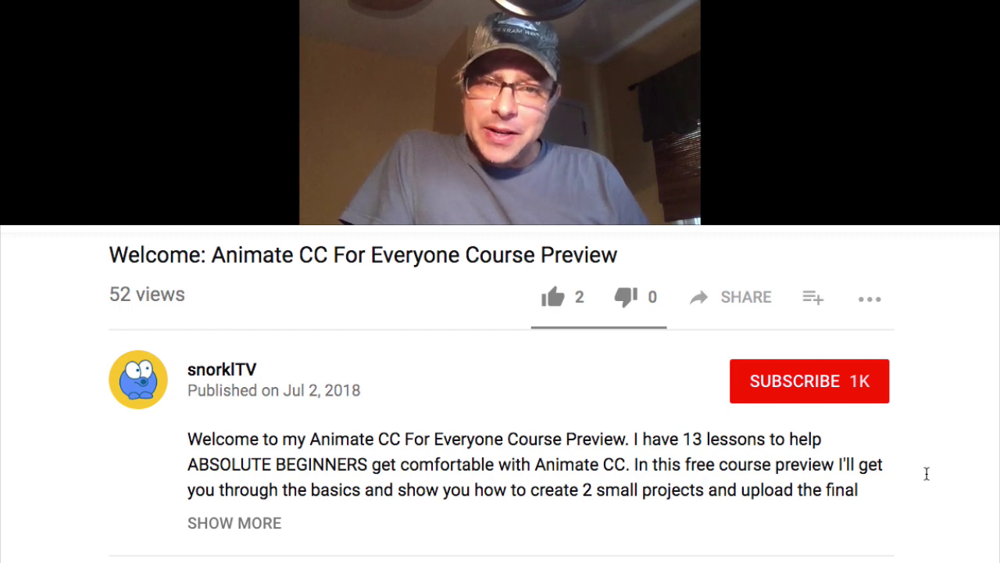
Step: Like the Animate CC course preview video, subscribe to its channel, and switch on the notification bell
click(555, 300)
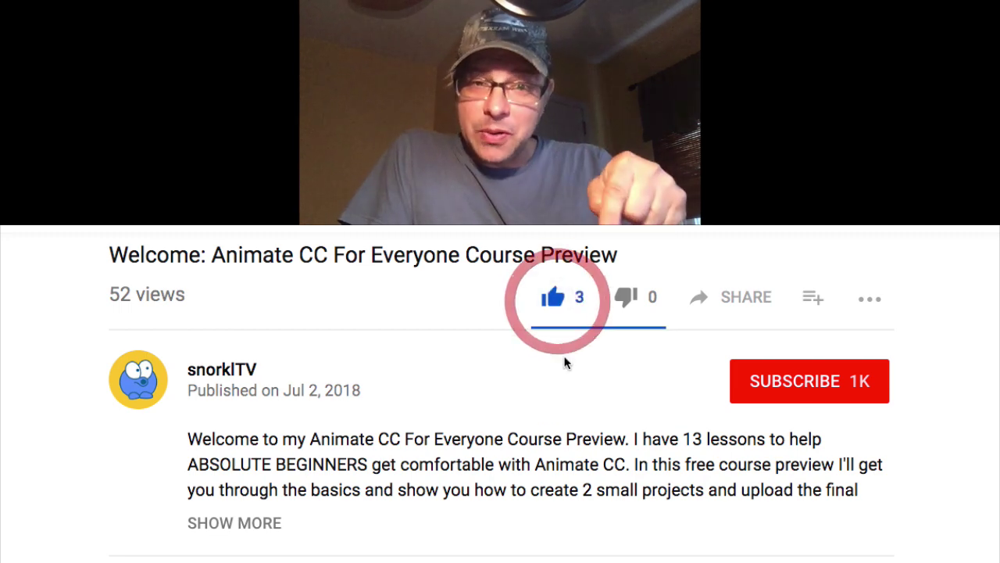
click(794, 383)
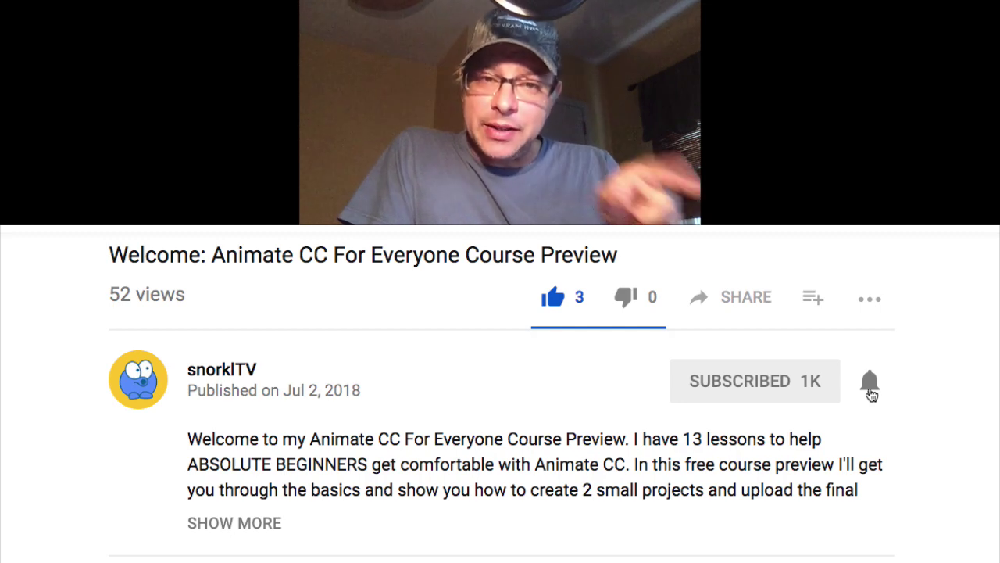
click(869, 383)
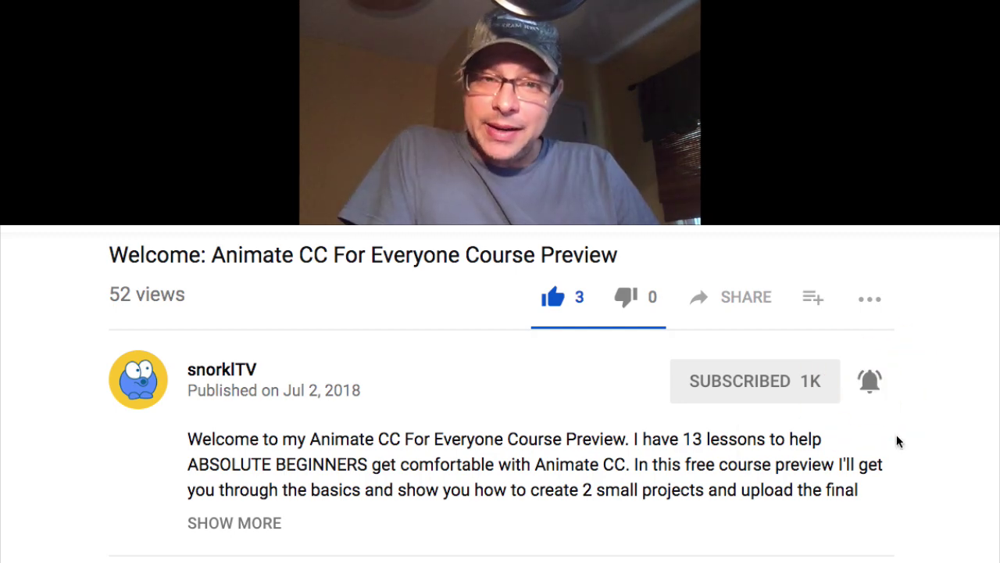